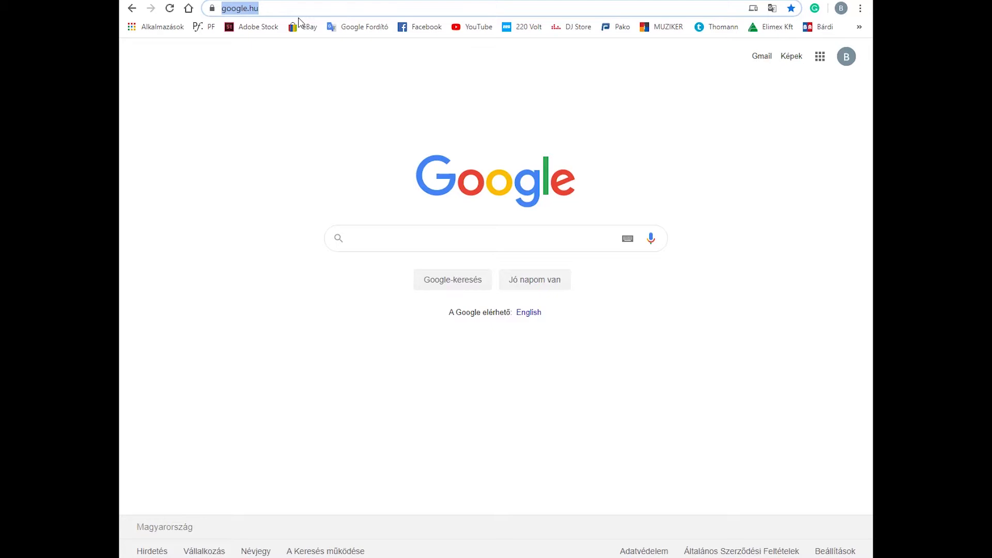
- Open the Art-Net node's web page at 10.0.0.120 and review its device control and port settings
{"action": "type", "text": "10.0.0.120"}
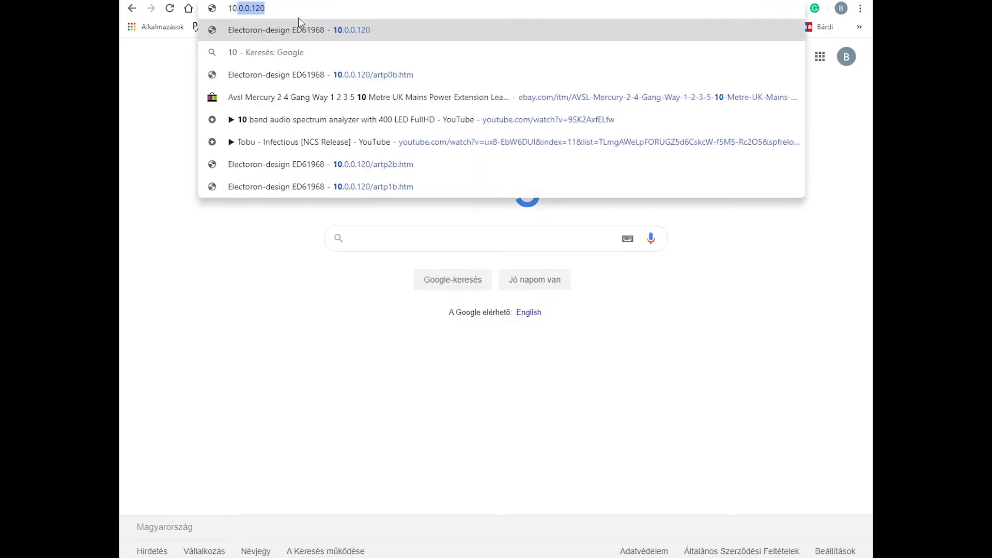
{"action": "key", "text": "Return"}
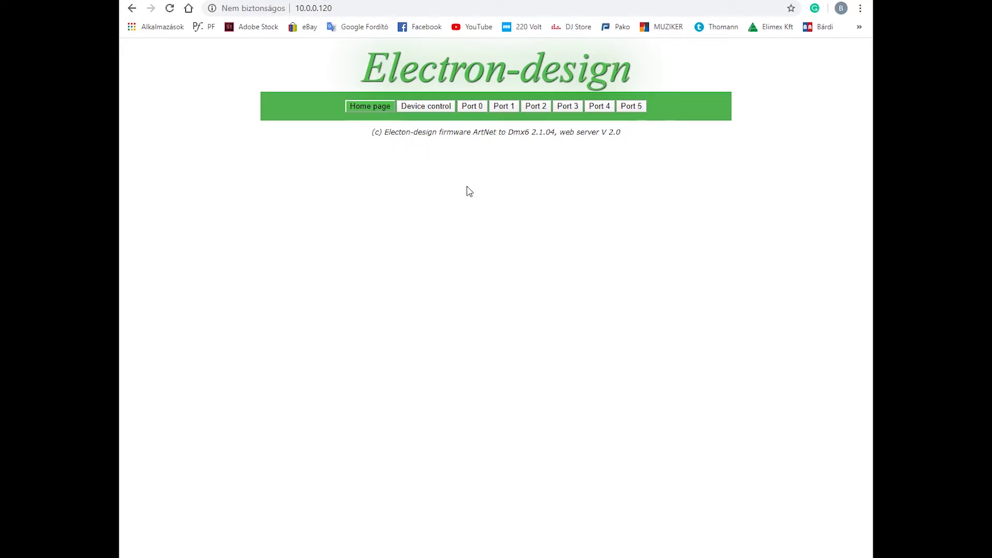
{"action": "left_click", "coordinate": [425, 106]}
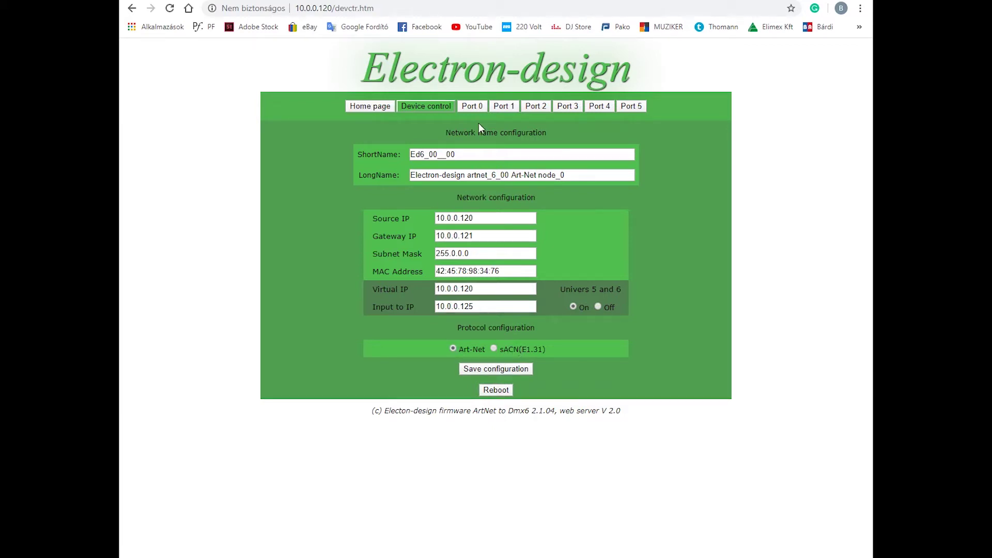
{"action": "left_click", "coordinate": [473, 108]}
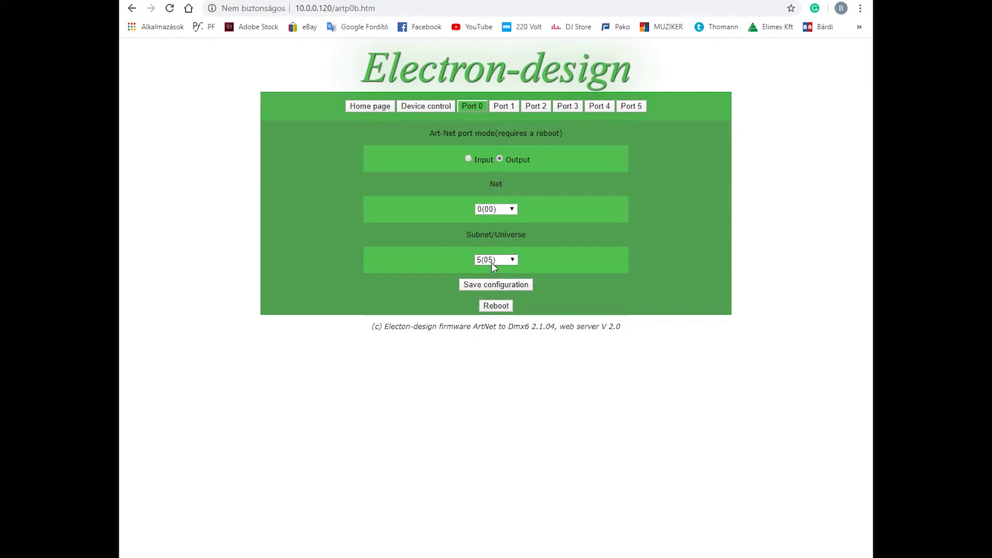
{"action": "left_click", "coordinate": [504, 106]}
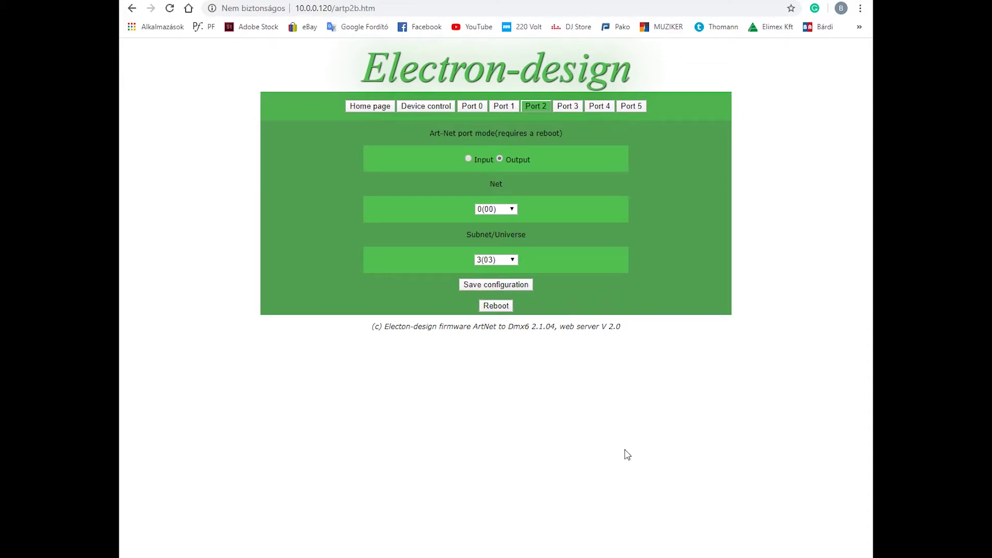
- Open the properties of the Ethernet adapter in the Windows network connections
{"action": "right_click", "coordinate": [785, 557]}
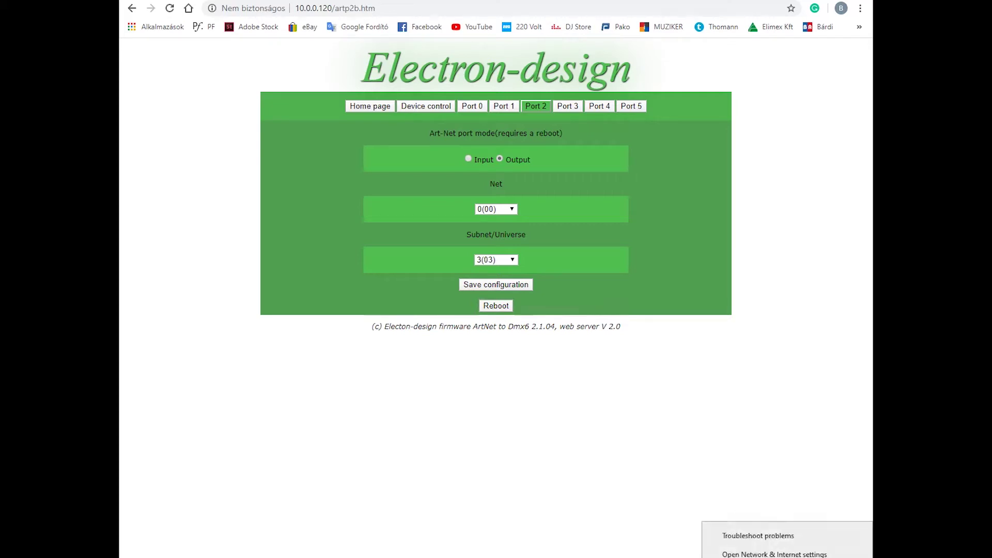
{"action": "left_click", "coordinate": [775, 554]}
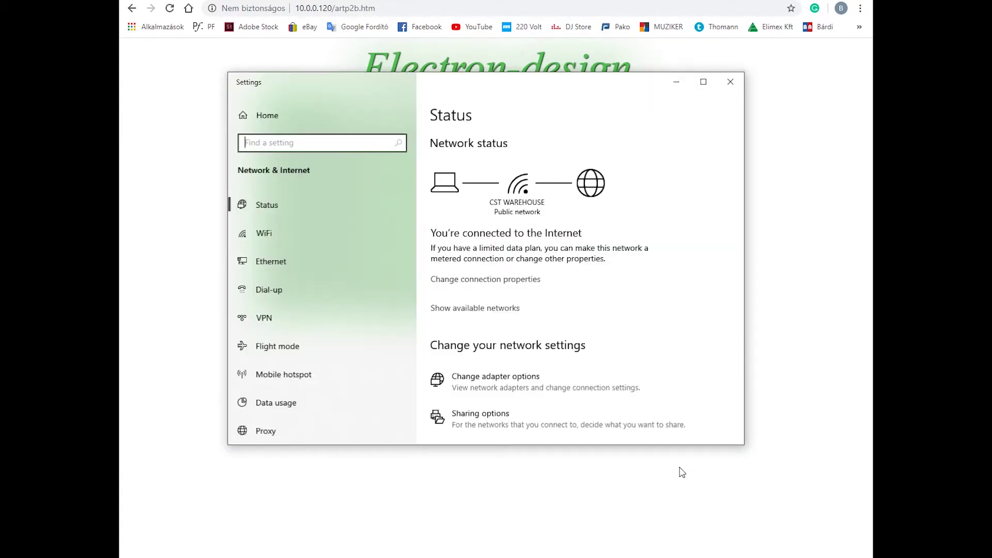
{"action": "left_click", "coordinate": [361, 266]}
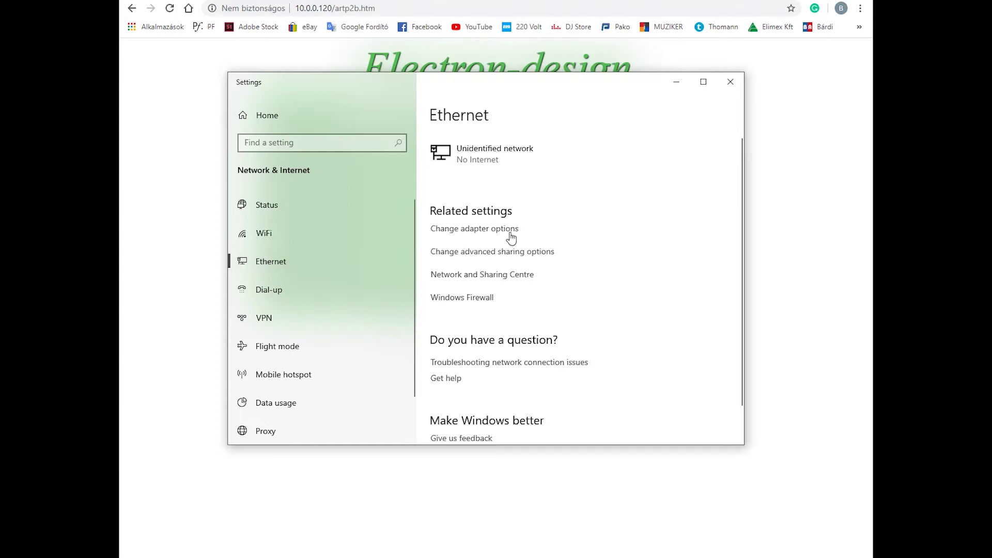
{"action": "left_click", "coordinate": [485, 233]}
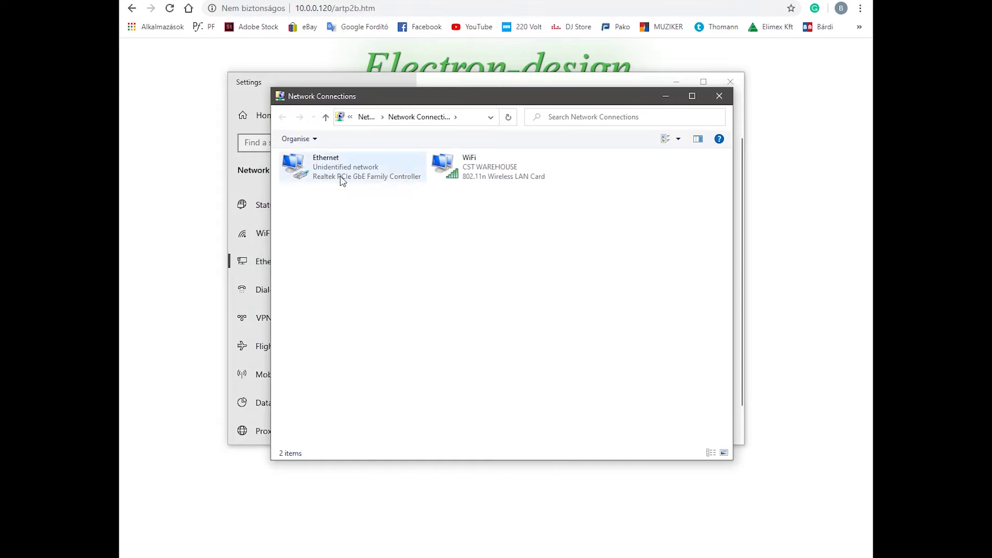
{"action": "right_click", "coordinate": [334, 178]}
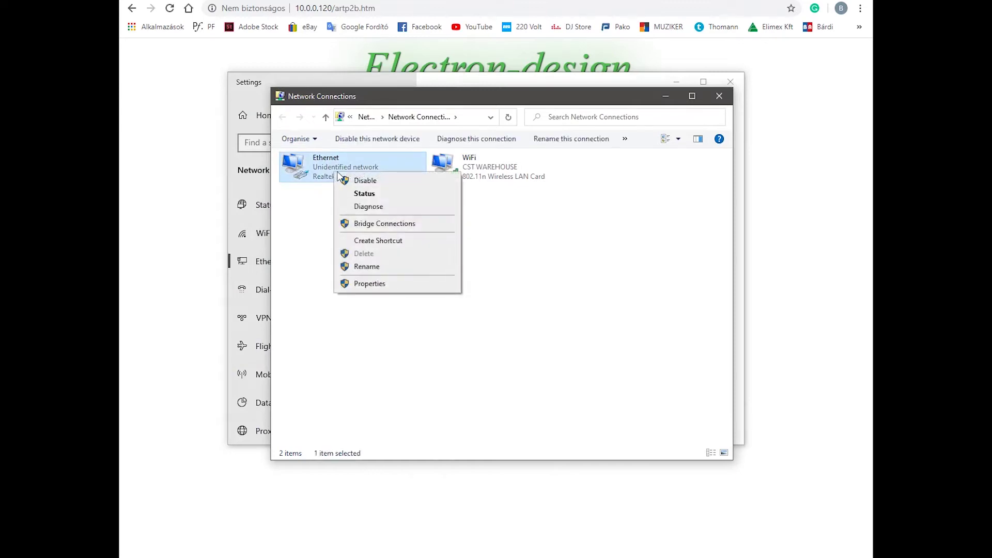
{"action": "left_click", "coordinate": [370, 284]}
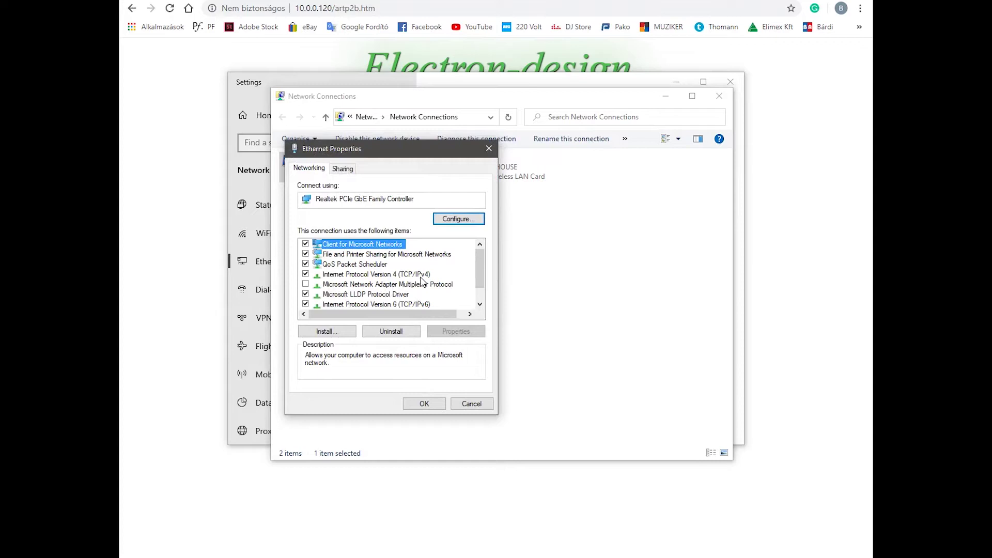
- Set the Ethernet adapter's IPv4 configuration to the static IP address 10.0.0.100 with subnet mask 255.0.0.0
{"action": "double_click", "coordinate": [366, 275]}
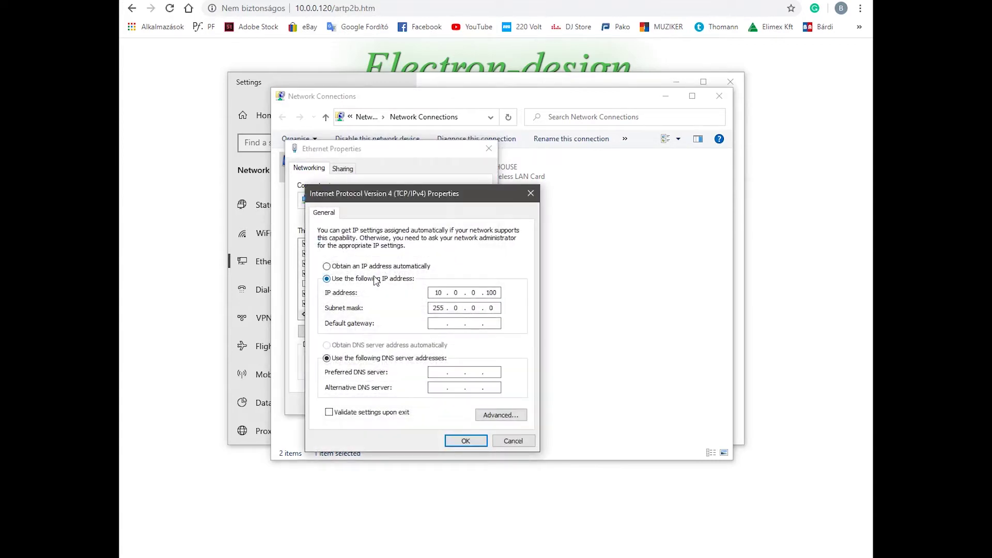
{"action": "left_click", "coordinate": [328, 267]}
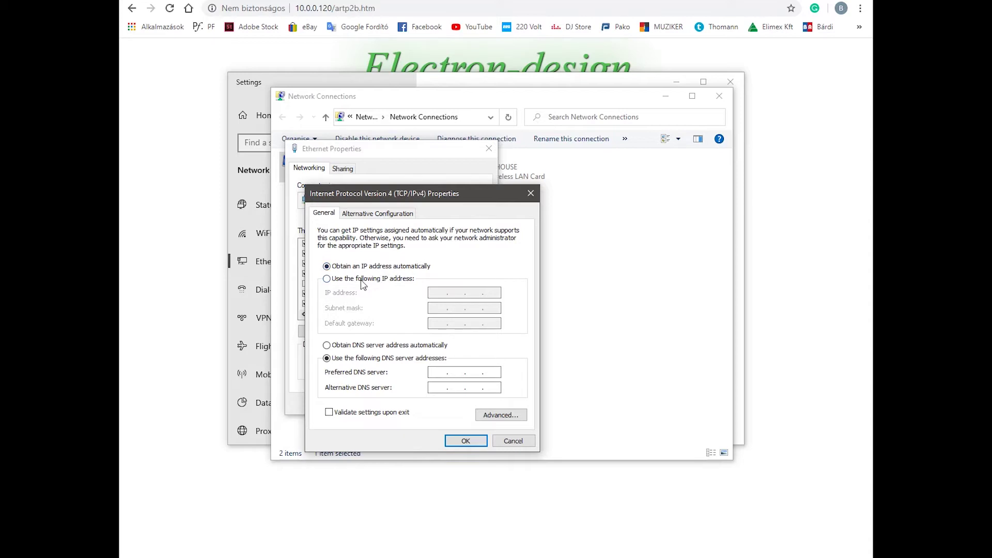
{"action": "left_click", "coordinate": [362, 280]}
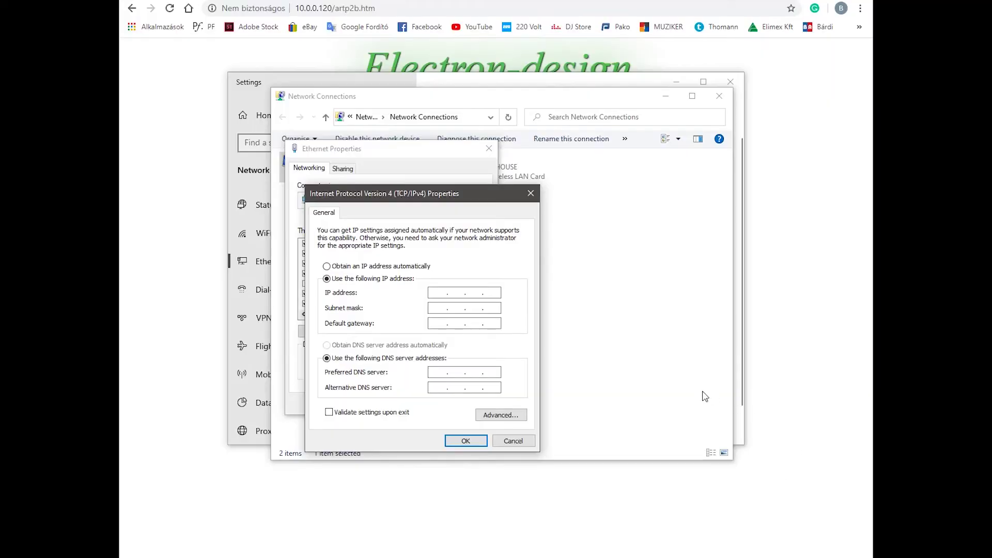
{"action": "left_click", "coordinate": [439, 295]}
{"action": "left_click", "coordinate": [451, 294]}
{"action": "type", "text": ".0"}
{"action": "type", "text": ".100"}
{"action": "left_click", "coordinate": [441, 309]}
{"action": "left_click", "coordinate": [466, 441]}
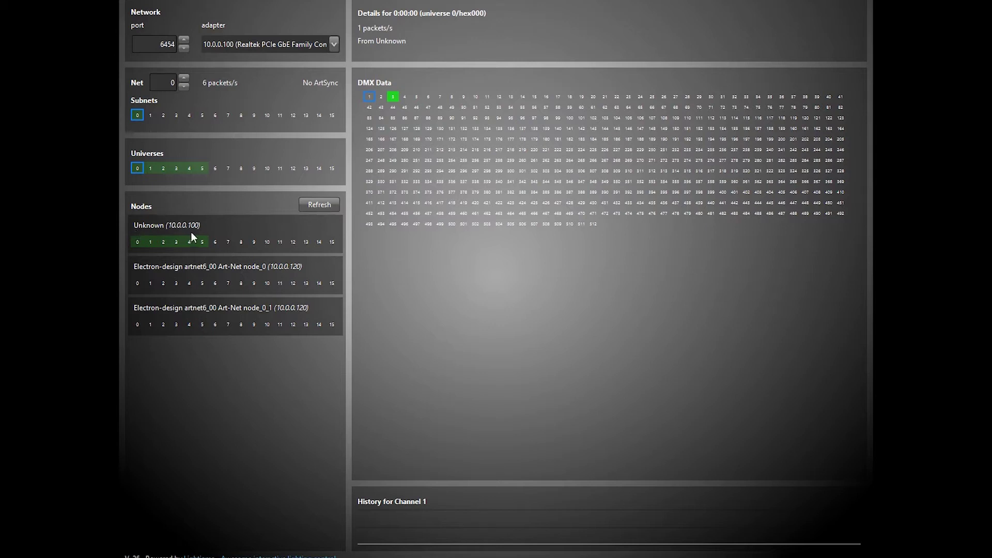
- In the Art-Net monitor, inspect several universes sent by the 10.0.0.100 node and the DMX data of channel 3
{"action": "left_click", "coordinate": [150, 242]}
{"action": "left_click", "coordinate": [203, 241]}
{"action": "left_click", "coordinate": [142, 240]}
{"action": "mouse_move", "coordinate": [394, 98]}
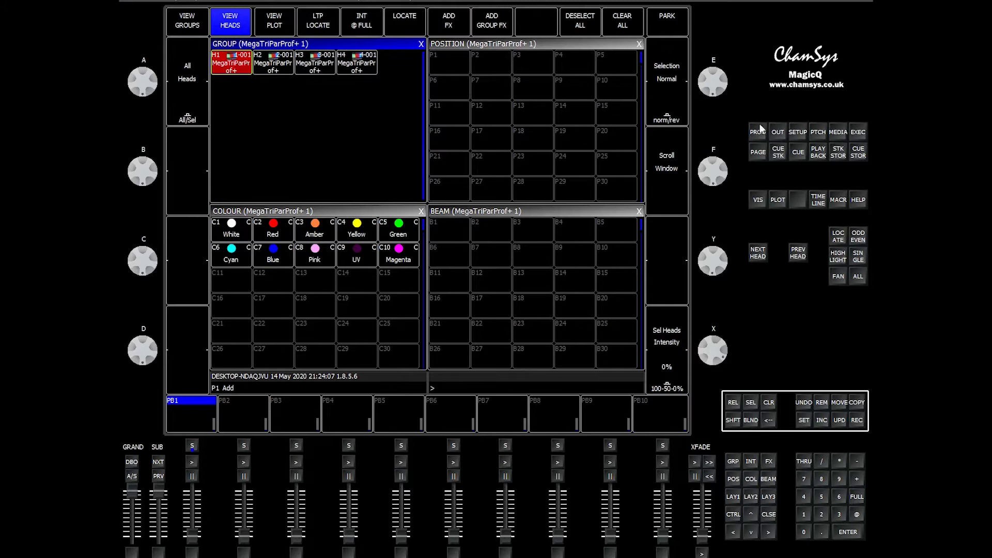
- Switch to MagicQ and open the network settings in its setup to check the IP address
{"action": "left_click", "coordinate": [800, 133]}
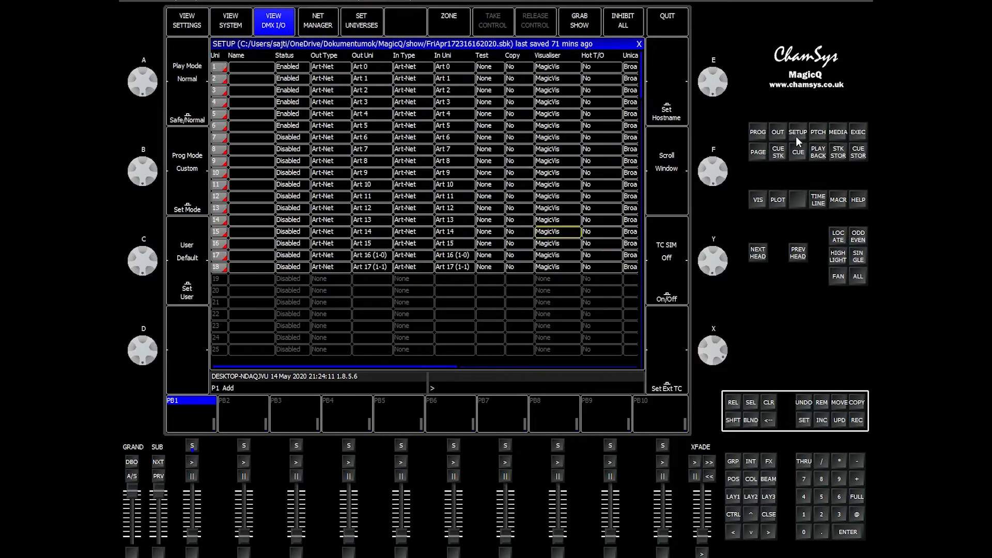
{"action": "left_click", "coordinate": [203, 22]}
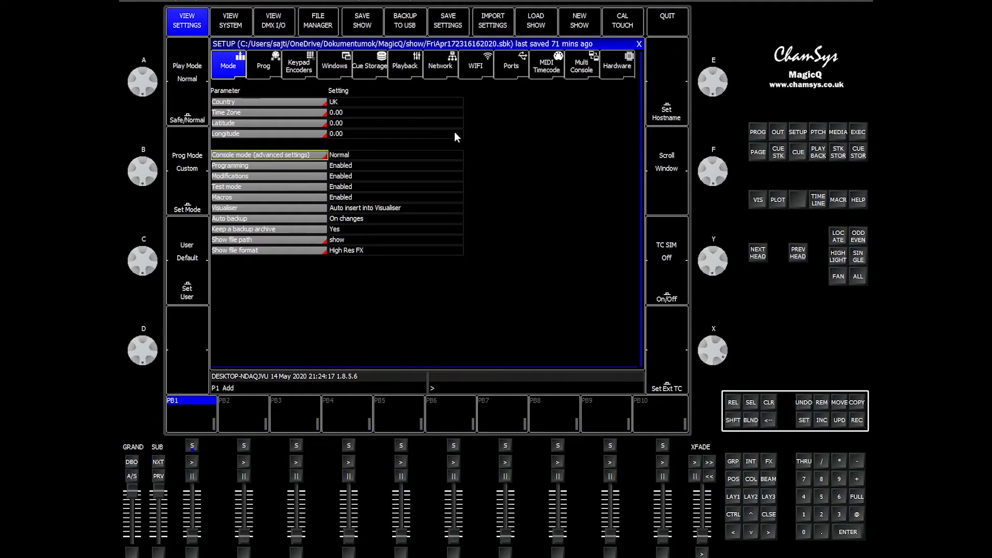
{"action": "left_click", "coordinate": [441, 72]}
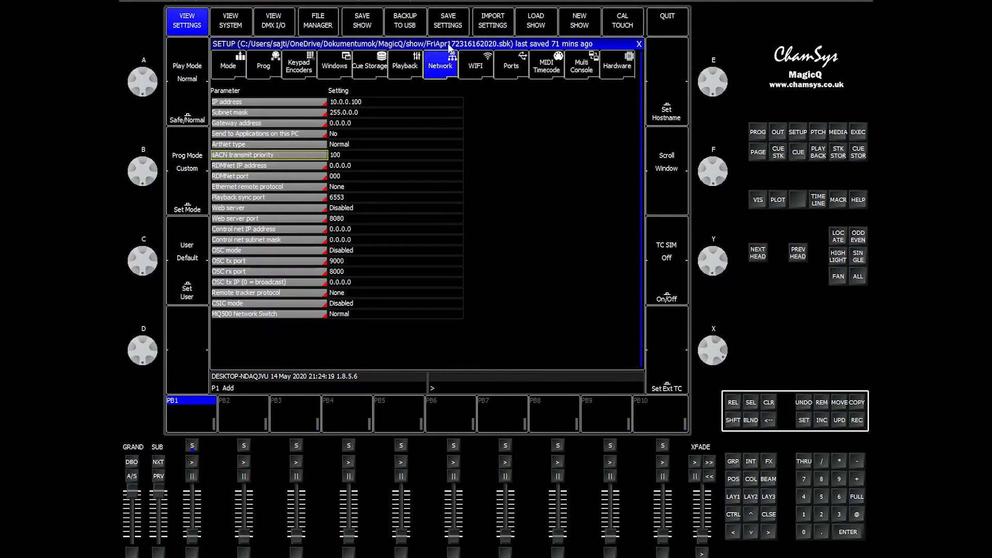
{"action": "left_click", "coordinate": [239, 101]}
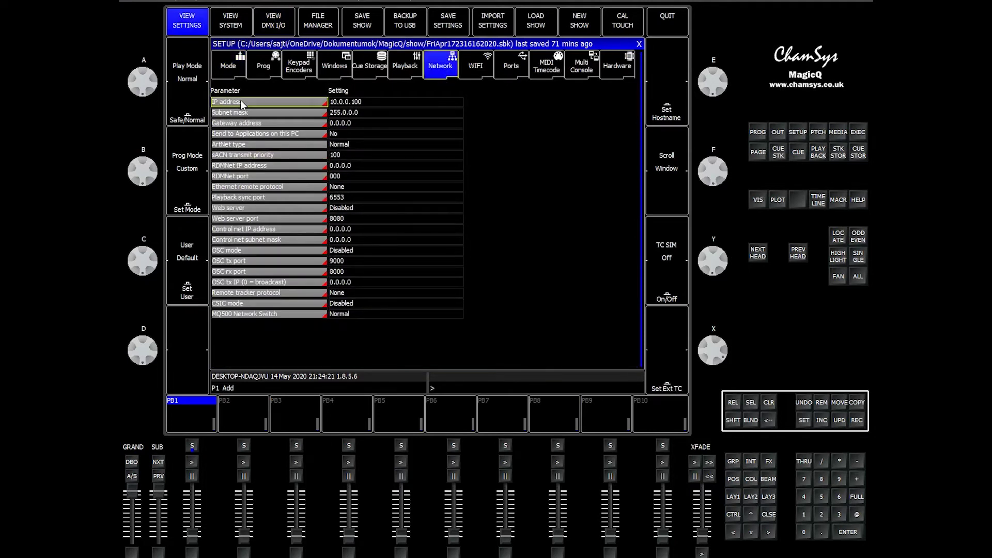
{"action": "left_click", "coordinate": [387, 102]}
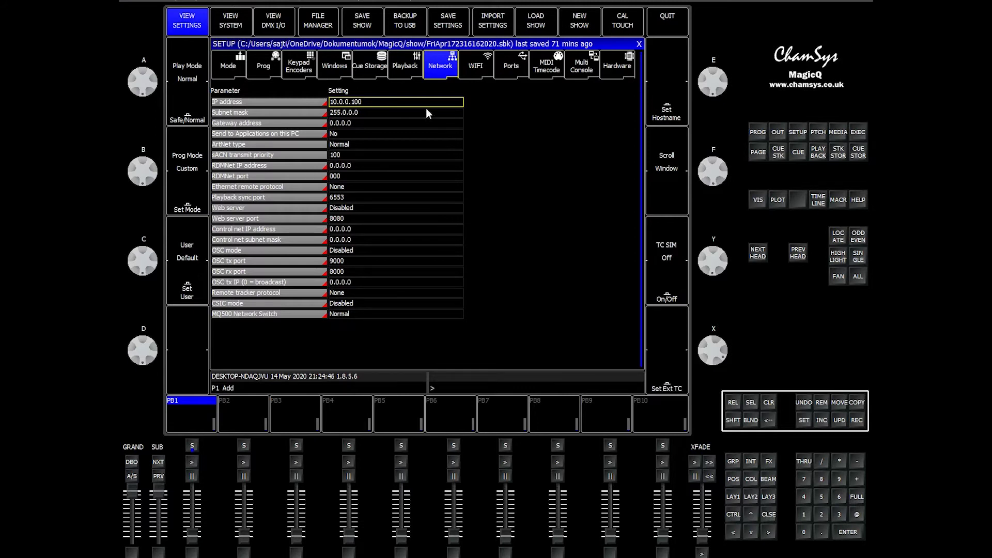
- Compare the Windows Ethernet adapter's IPv4 address and subnet mask with those in MagicQ's network settings
{"action": "key", "text": "alt+Tab"}
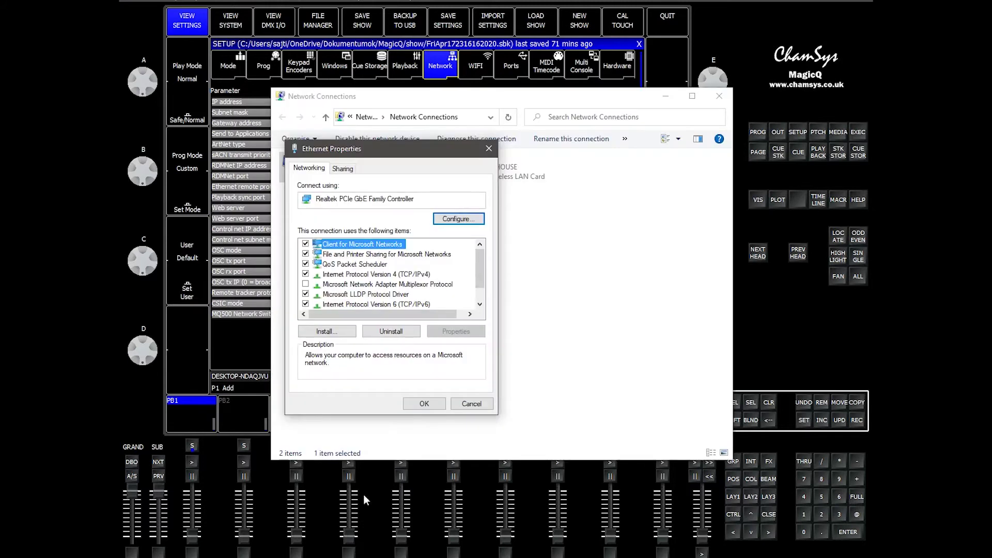
{"action": "double_click", "coordinate": [391, 275]}
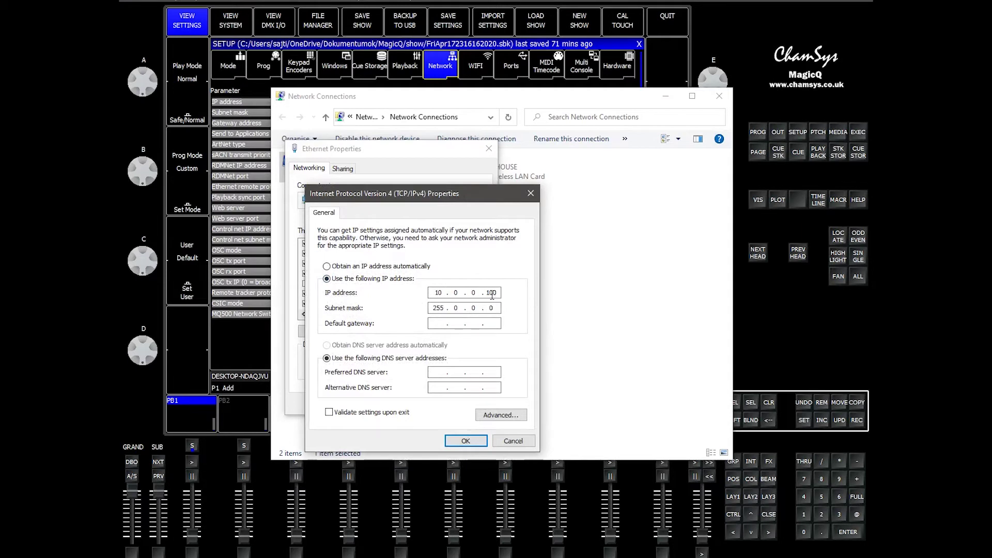
{"action": "left_click", "coordinate": [465, 440]}
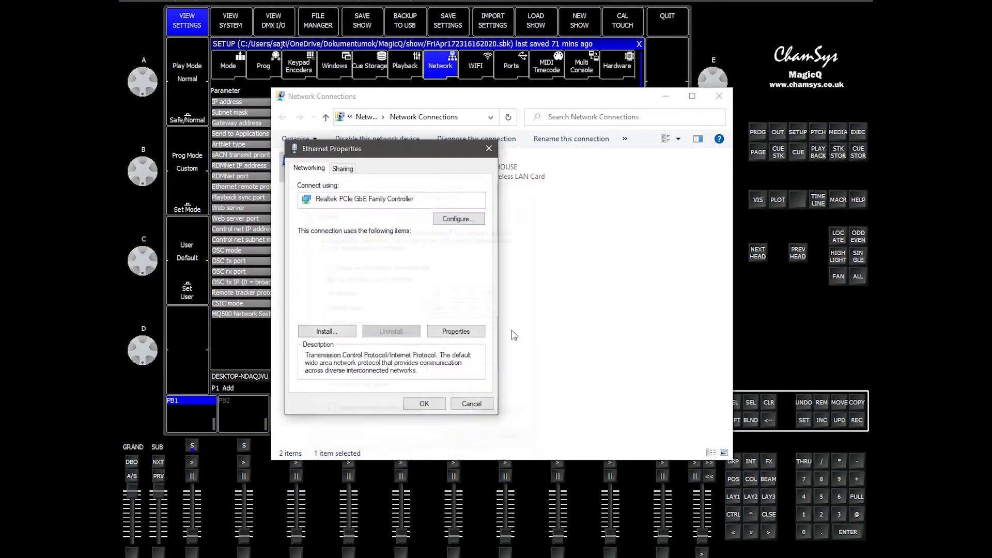
{"action": "left_click", "coordinate": [674, 97]}
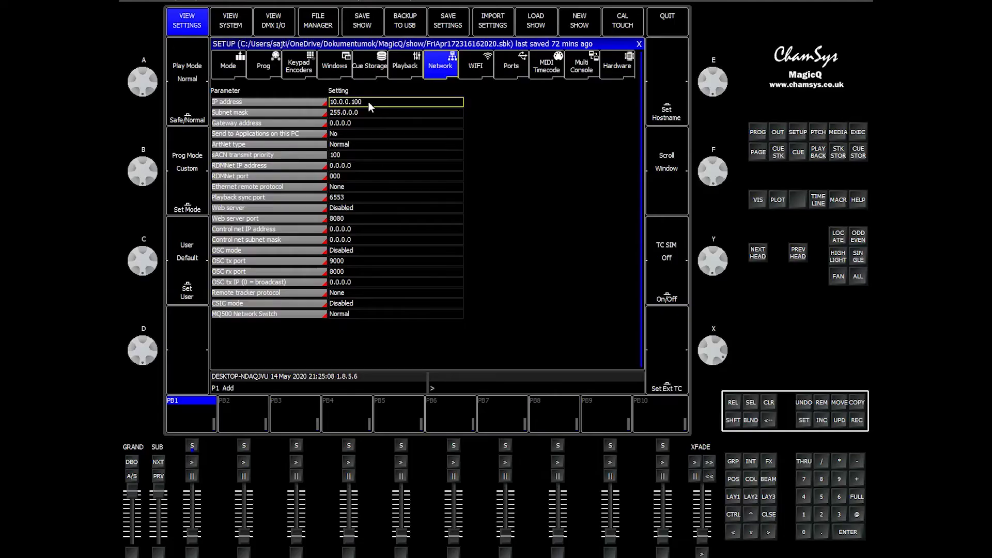
{"action": "left_click", "coordinate": [358, 111]}
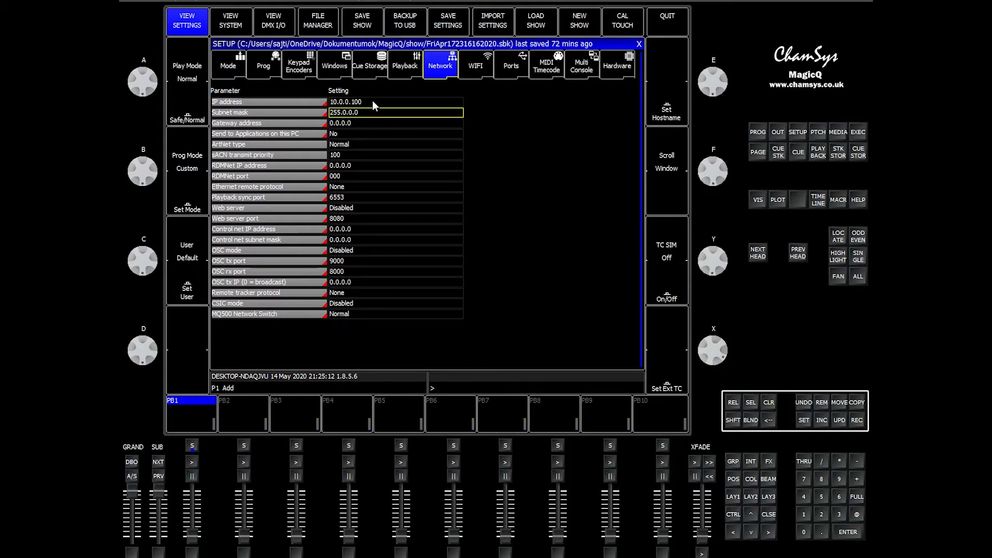
{"action": "left_click", "coordinate": [373, 101]}
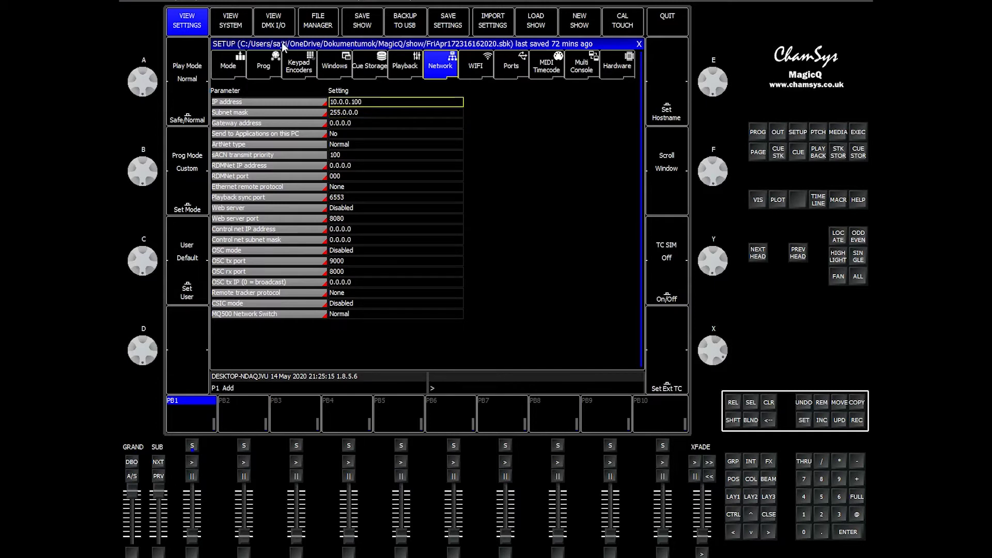
- Show MagicQ's DMX I/O setup and disable universes 3 and 5, which output to Art 2 and Art 4
{"action": "left_click", "coordinate": [287, 27]}
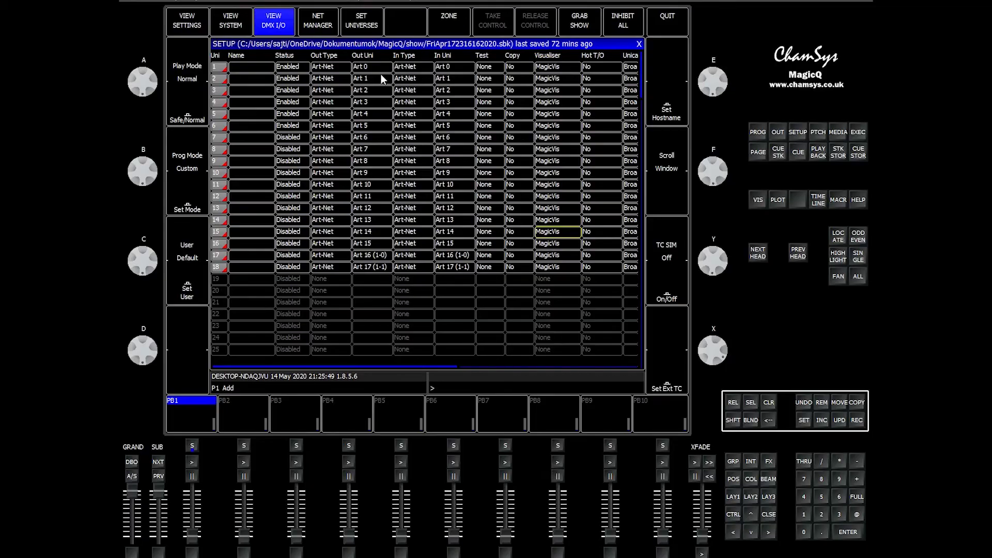
{"action": "left_click", "coordinate": [302, 66]}
{"action": "left_click", "coordinate": [453, 160]}
{"action": "left_click", "coordinate": [291, 93]}
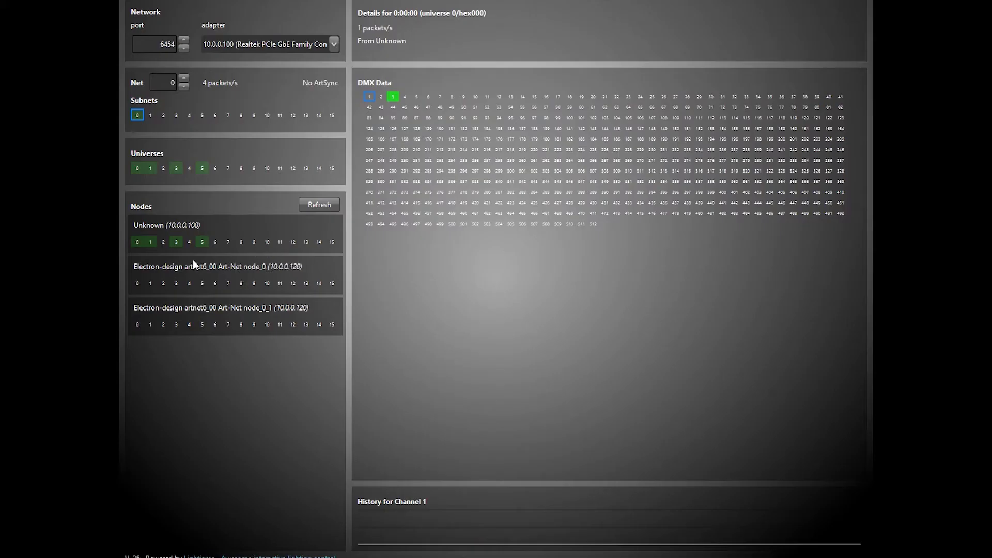
- Check the activity of universe 2 from the 10.0.0.100 node in the Art-Net monitor
{"action": "mouse_move", "coordinate": [160, 241]}
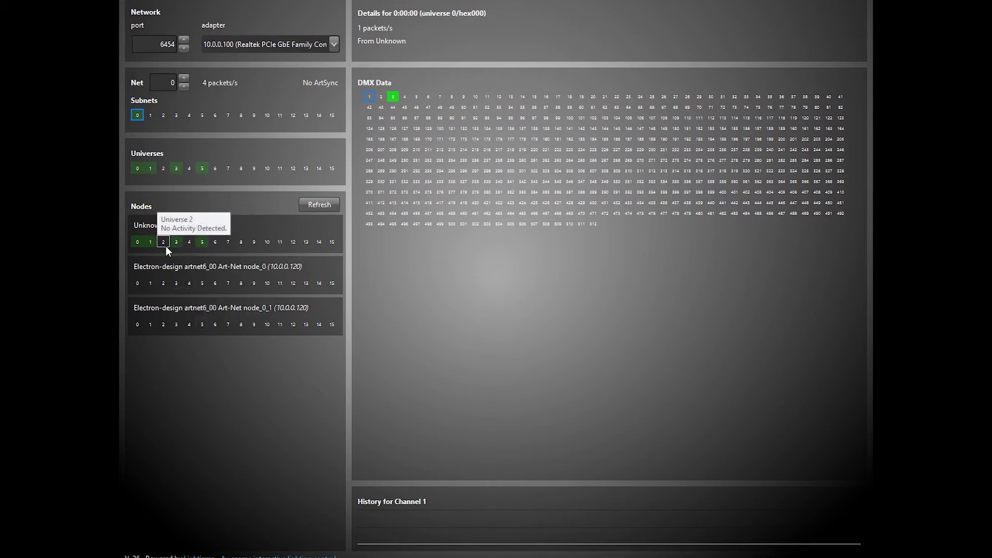
{"action": "mouse_move", "coordinate": [277, 557]}
- Return to MagicQ and re-enable universes 3 and 5 in the DMX I/O setup
{"action": "left_click", "coordinate": [278, 512]}
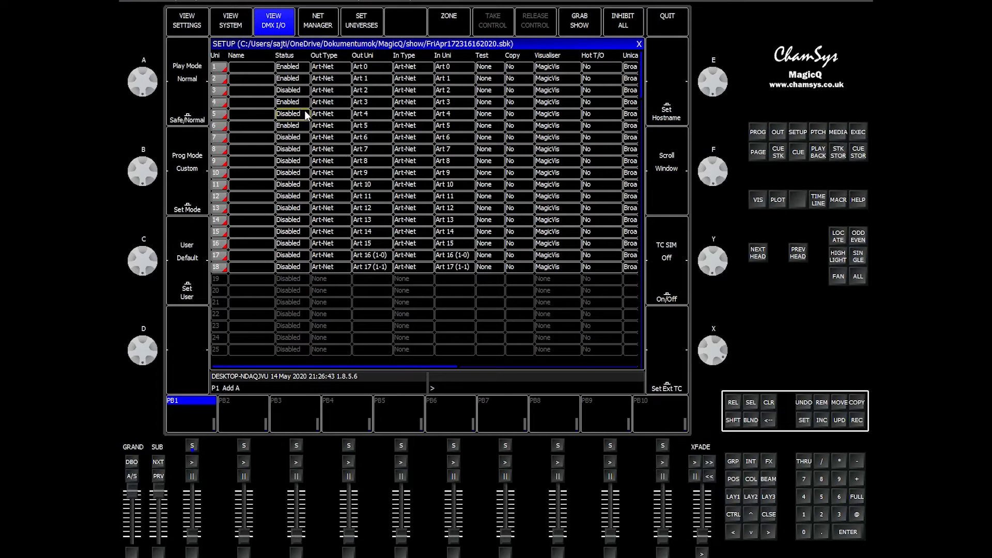
{"action": "left_click", "coordinate": [290, 91]}
{"action": "left_click", "coordinate": [290, 89]}
- Set the test type of universe 1 to Pulse
{"action": "left_click", "coordinate": [489, 67]}
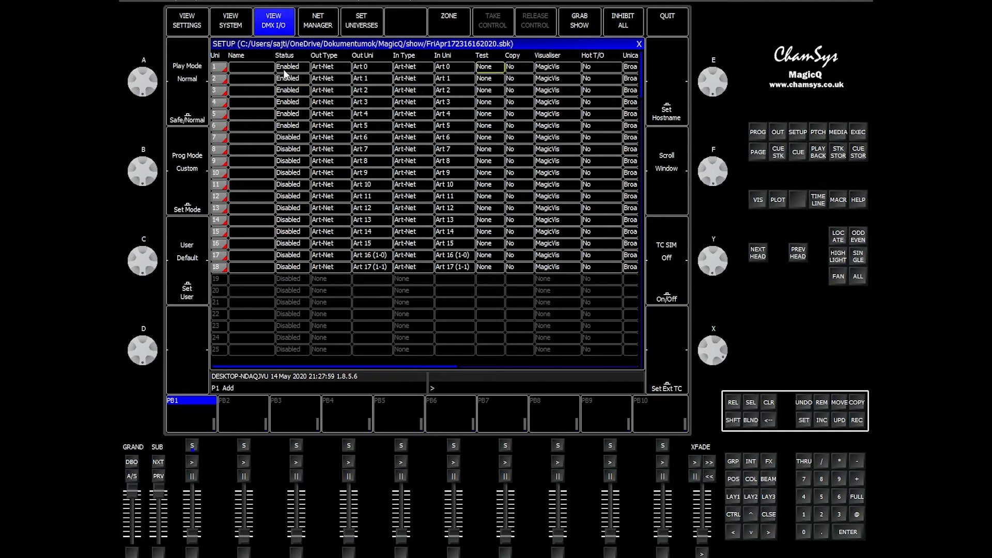
{"action": "left_click", "coordinate": [495, 67]}
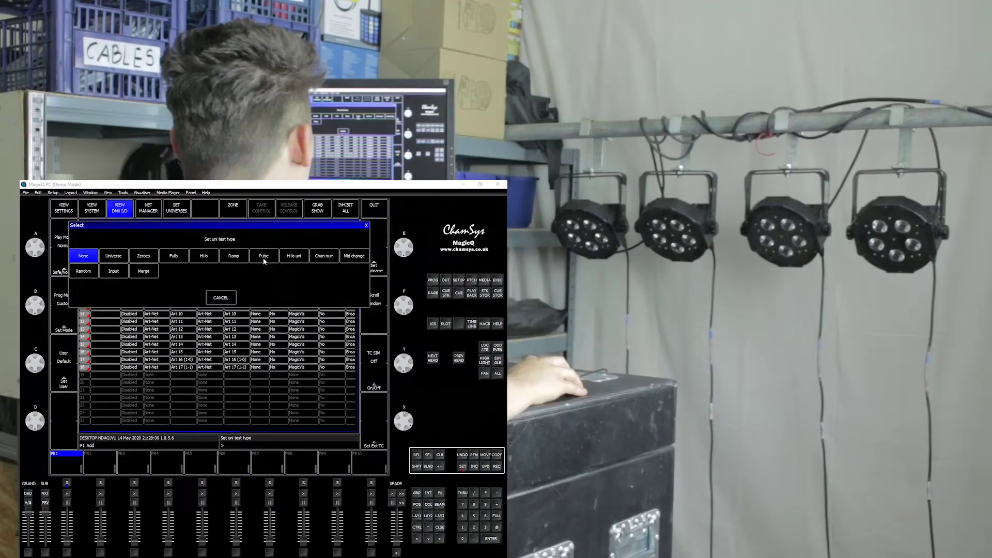
{"action": "left_click", "coordinate": [498, 100]}
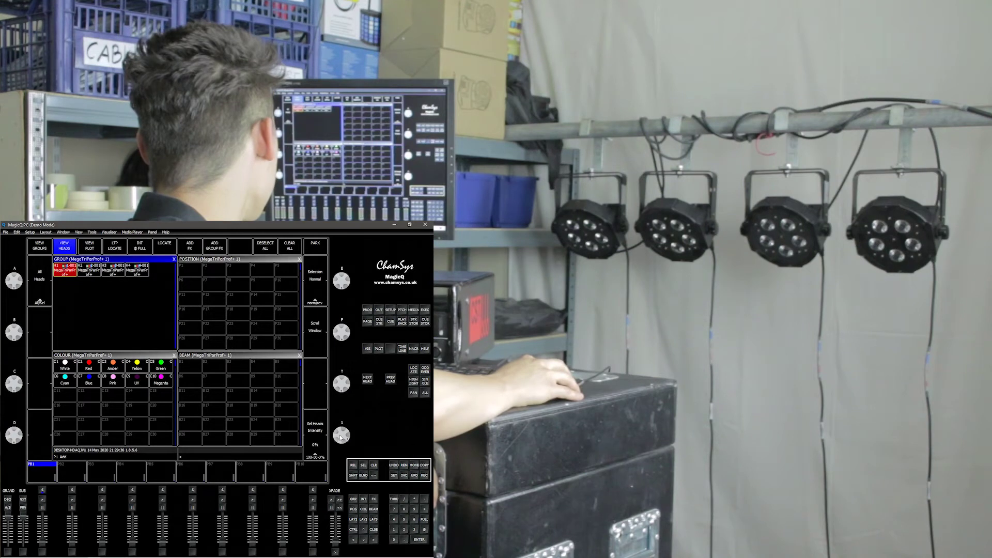
- Raise the first MegaTriParProf+ head to 100% intensity and try palette colours including red and magenta, ending on yellow
{"action": "left_click_drag", "start_coordinate": [341, 467], "coordinate": [351, 531]}
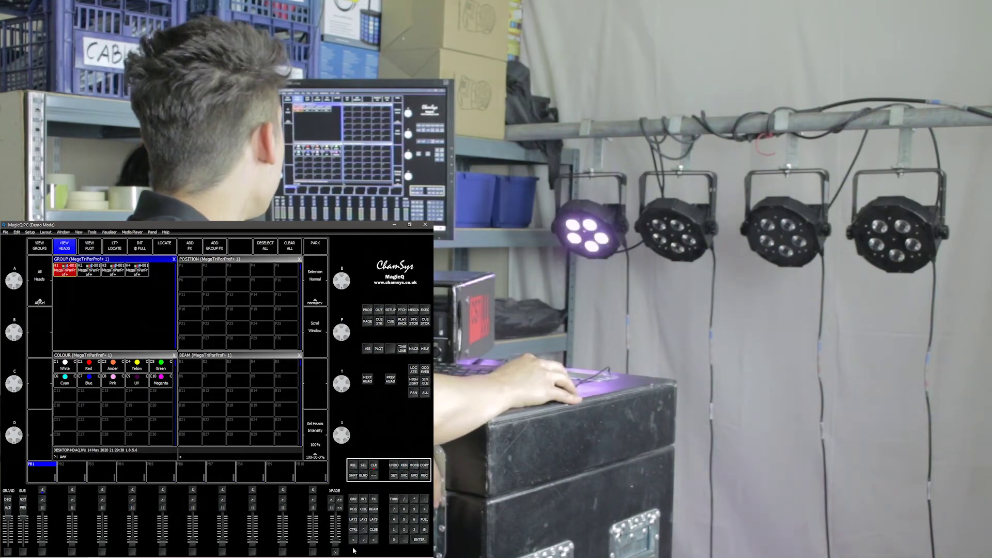
{"action": "left_click", "coordinate": [90, 368]}
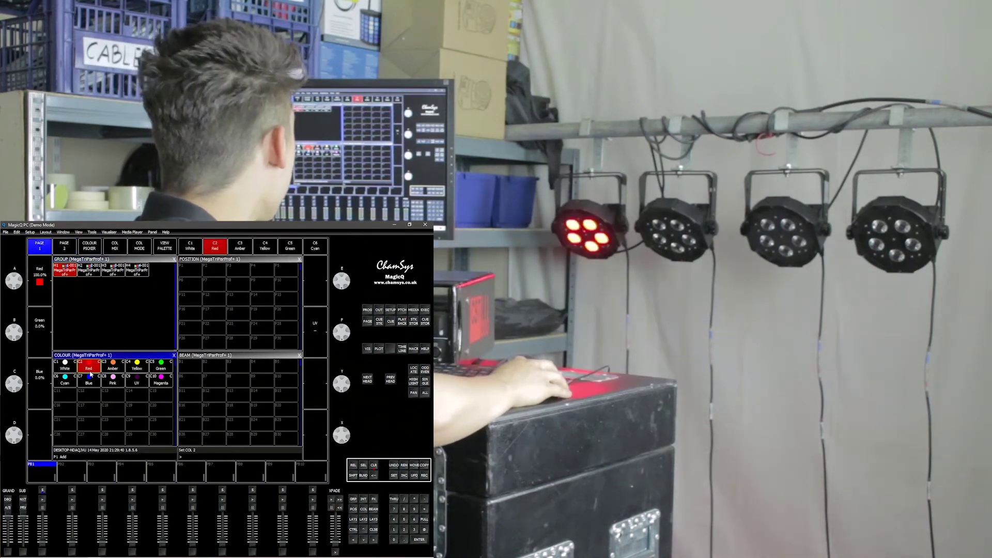
{"action": "left_click", "coordinate": [157, 382]}
{"action": "left_click", "coordinate": [94, 369]}
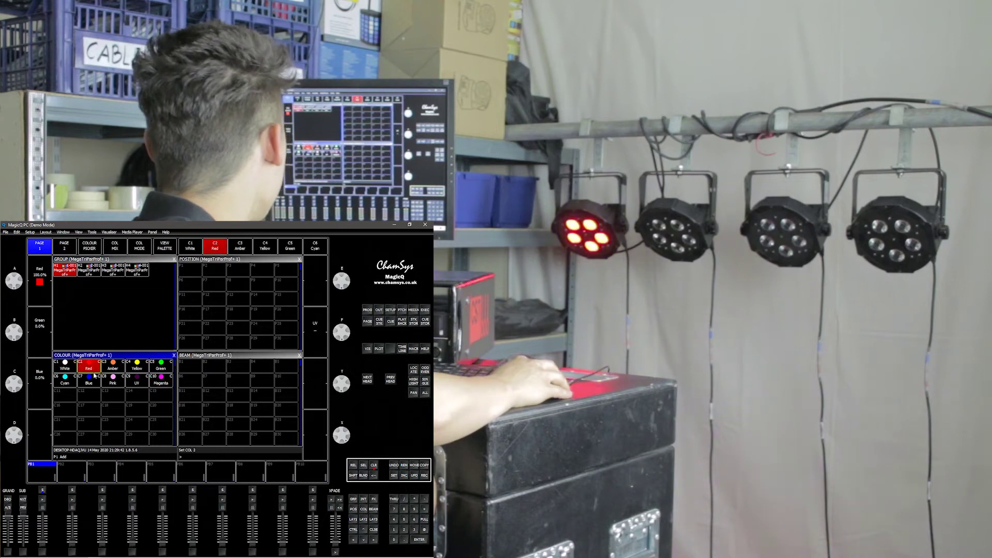
{"action": "left_click", "coordinate": [137, 367]}
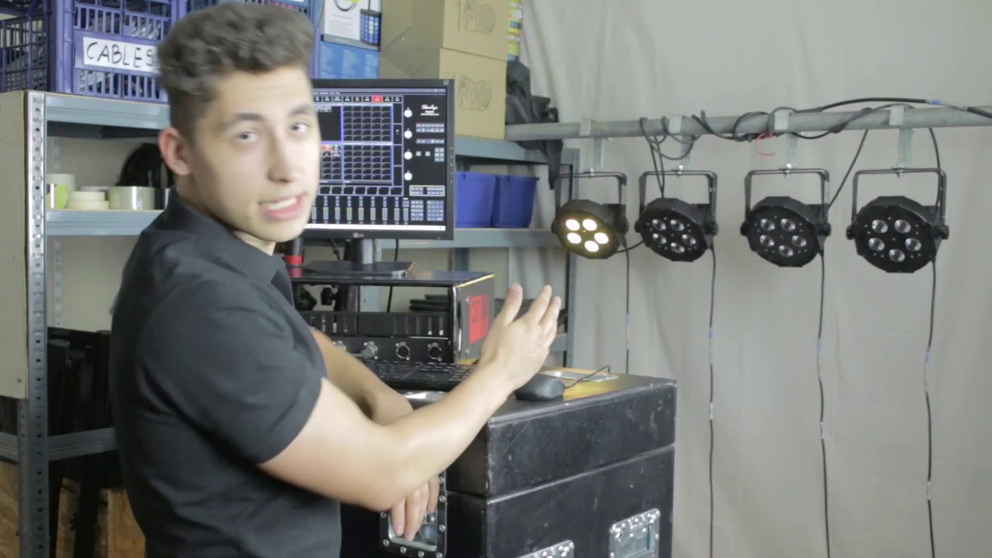